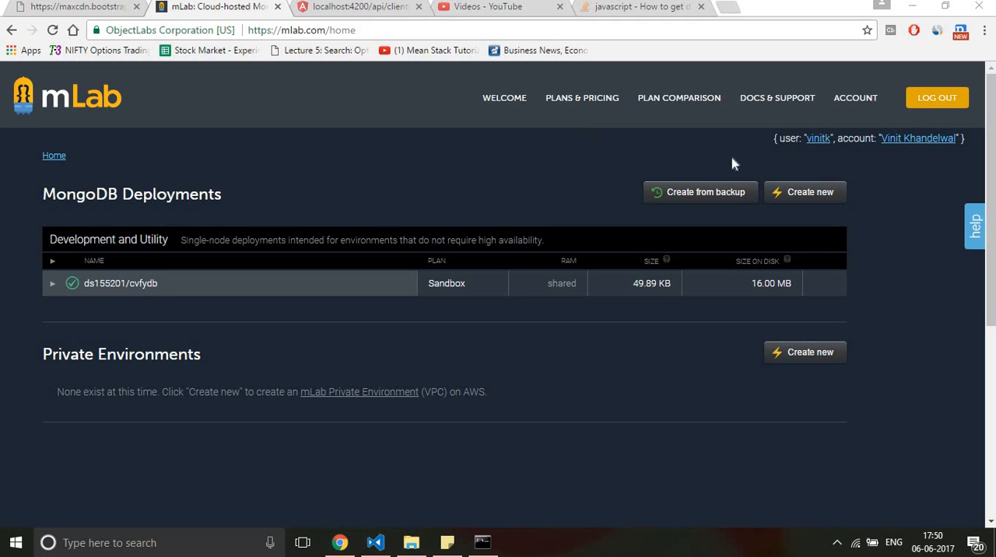
Step: Start a new MongoDB deployment and select the free single-node Sandbox plan
{"action": "left_click", "coordinate": [797, 198]}
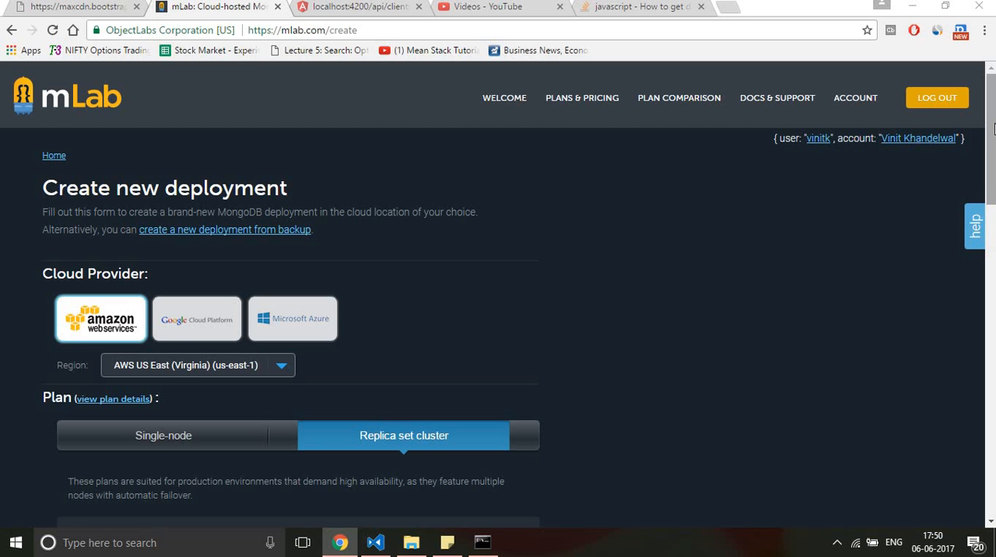
{"action": "left_click_drag", "start_coordinate": [989, 145], "coordinate": [985, 228]}
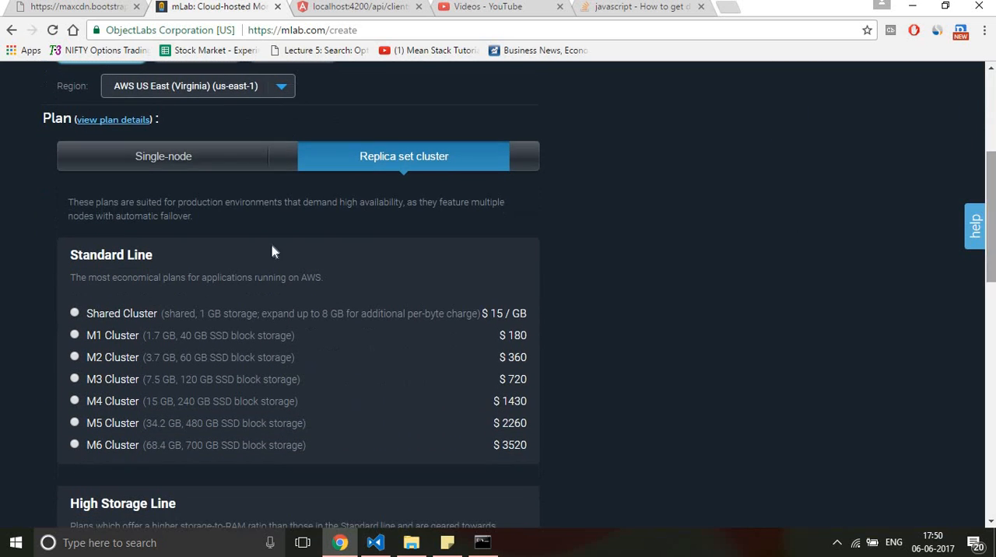
{"action": "left_click", "coordinate": [194, 173]}
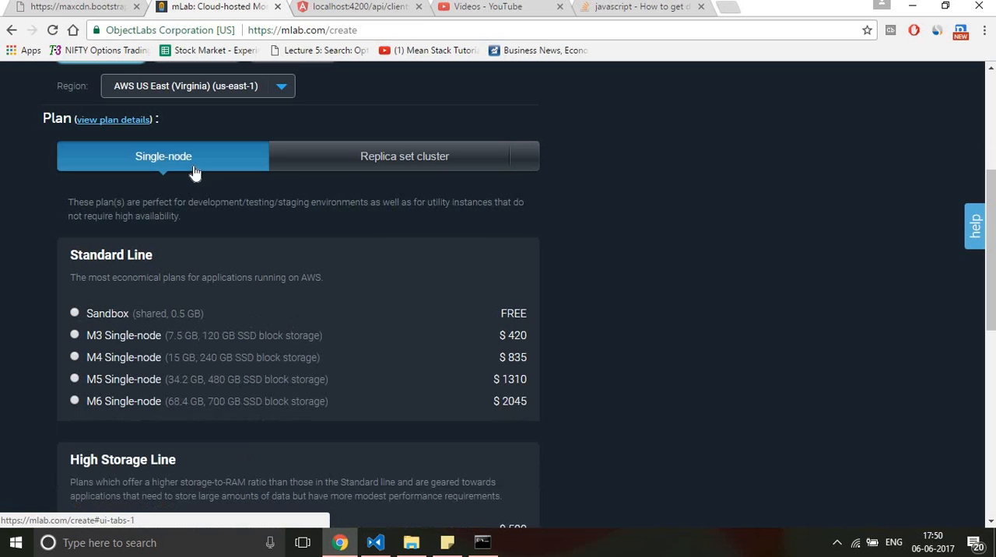
{"action": "left_click", "coordinate": [76, 313]}
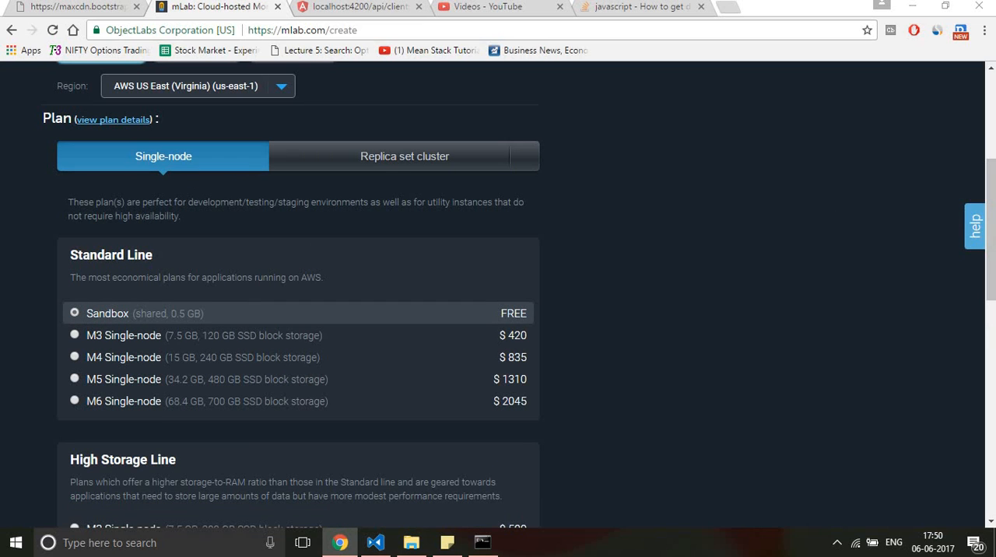
{"action": "left_click_drag", "start_coordinate": [992, 258], "coordinate": [973, 392]}
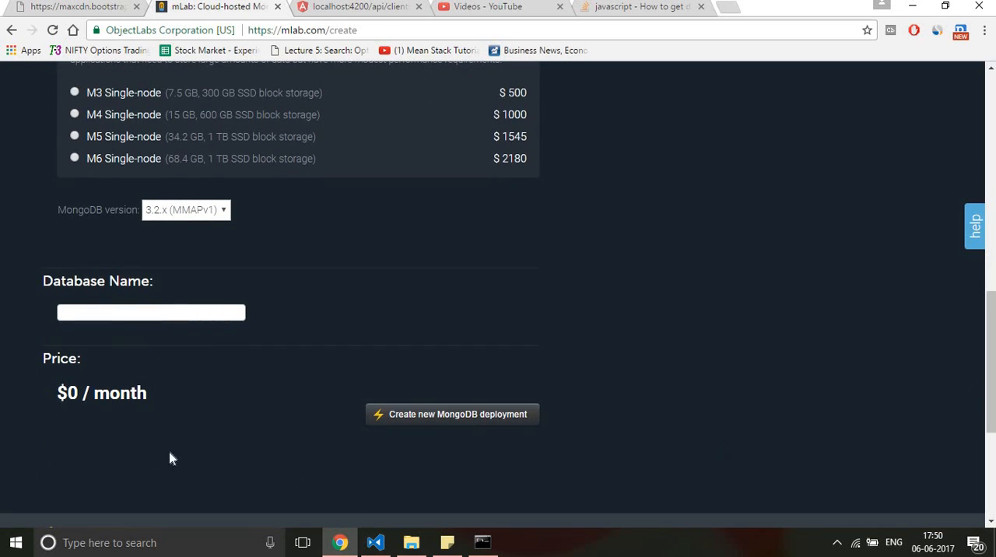
Step: Enter cvfy as the new deployment's database name and clear the field again
{"action": "left_click", "coordinate": [216, 310]}
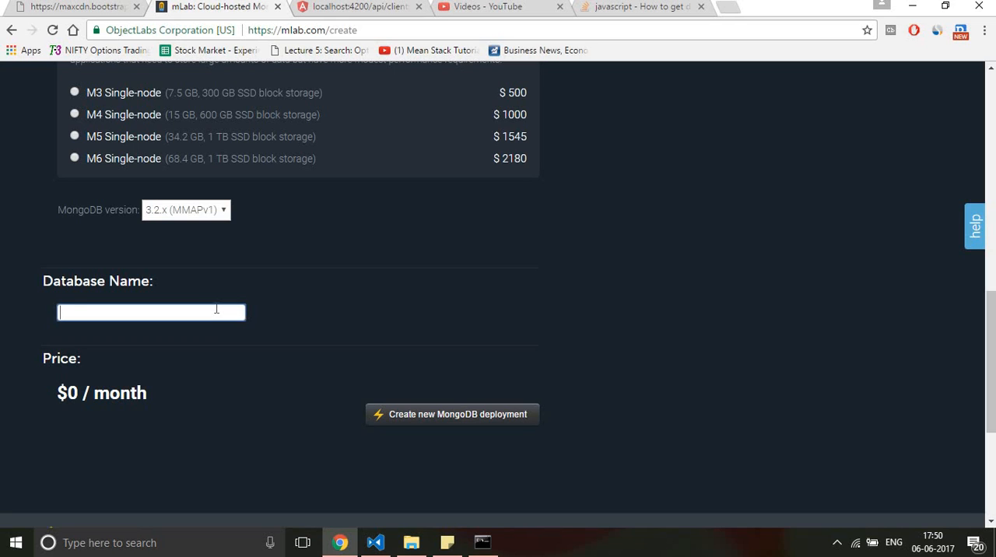
{"action": "type", "text": "vinit"}
{"action": "key", "text": "ctrl+a"}
{"action": "key", "text": "BackSpace"}
{"action": "type", "text": "cvfy"}
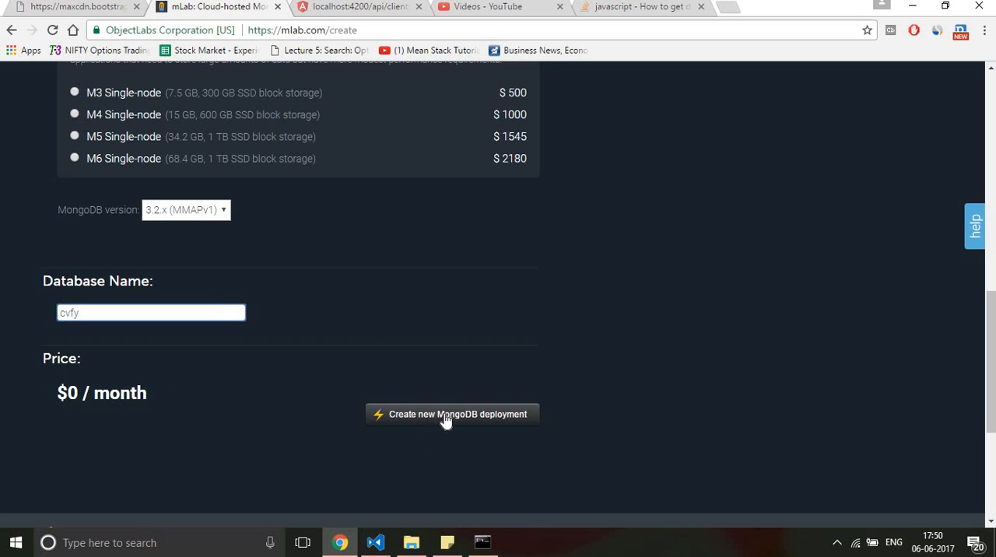
{"action": "key", "text": "ctrl+a"}
{"action": "key", "text": "BackSpace"}
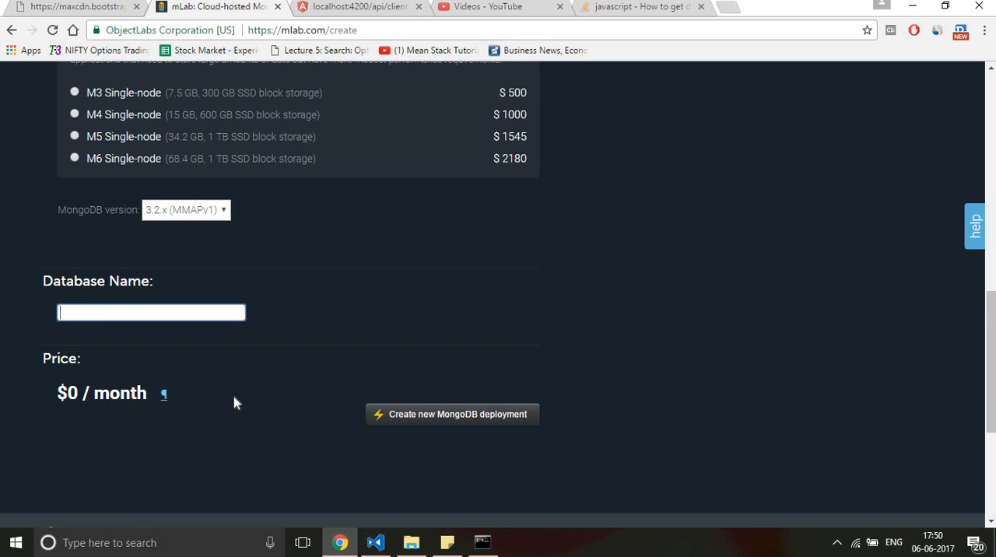
{"action": "key", "text": "alt+Tab"}
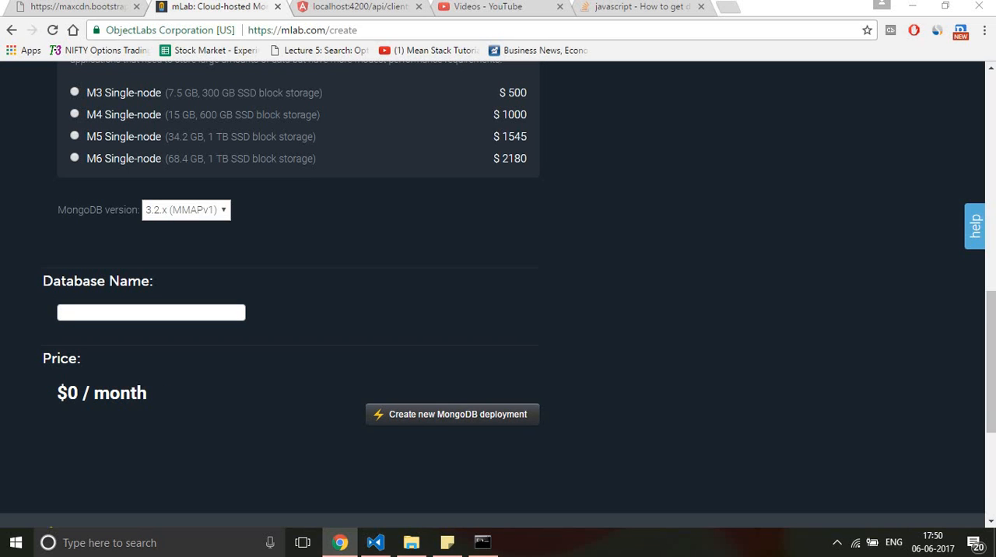
Step: Leave the deployment form without submitting it and open the existing cvfydb database
{"action": "left_click_drag", "start_coordinate": [991, 398], "coordinate": [993, 179]}
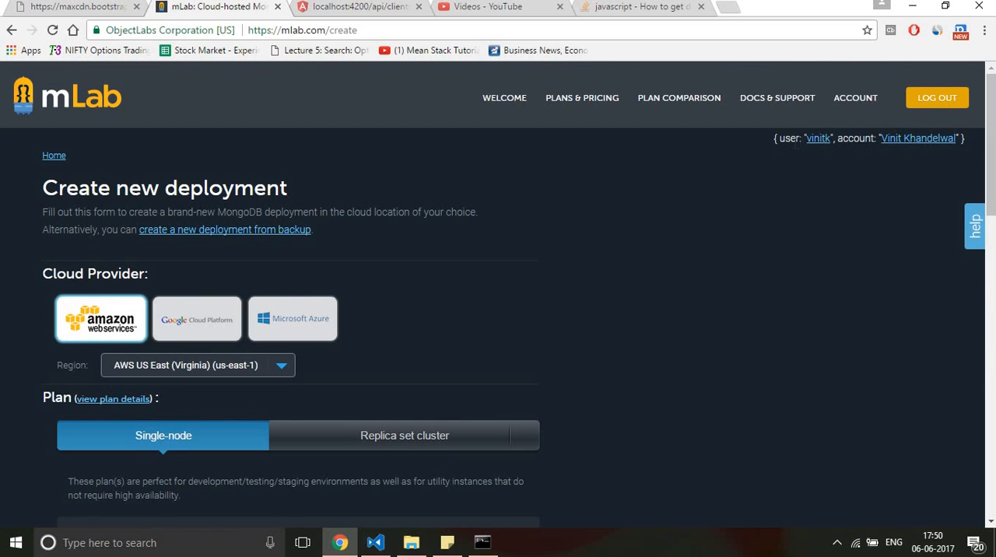
{"action": "left_click", "coordinate": [64, 104]}
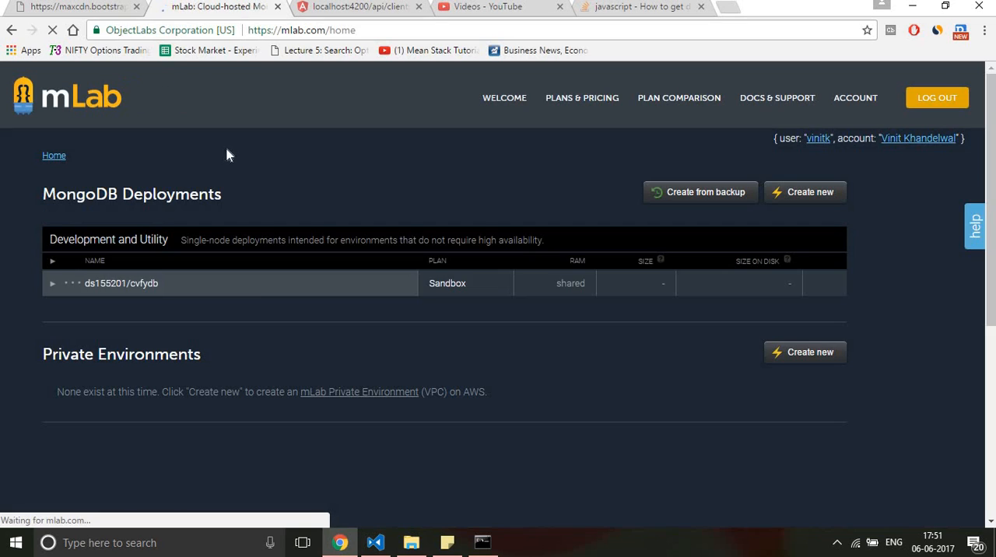
{"action": "left_click", "coordinate": [152, 285]}
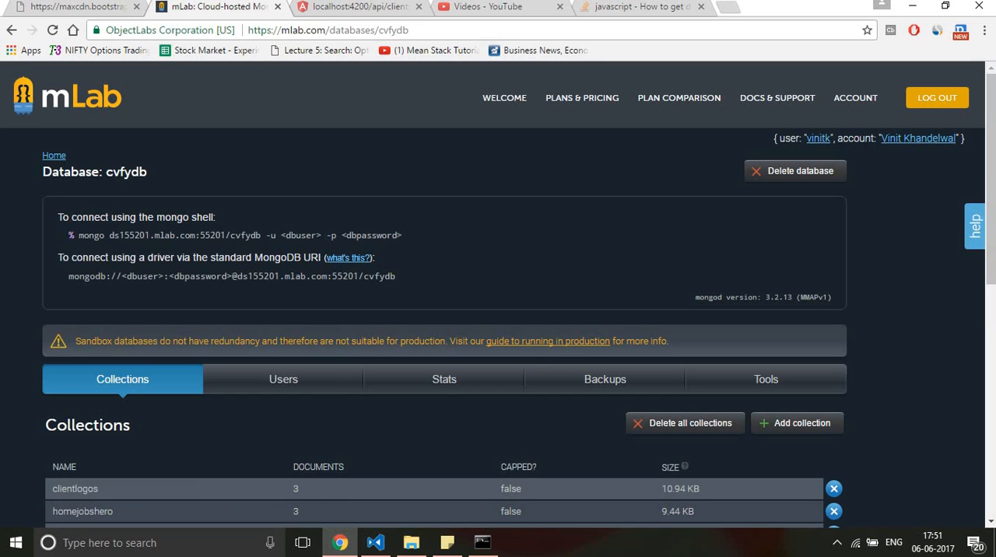
Step: Open the form for adding a collection to cvfydb and cancel it
{"action": "left_click_drag", "start_coordinate": [992, 151], "coordinate": [987, 243]}
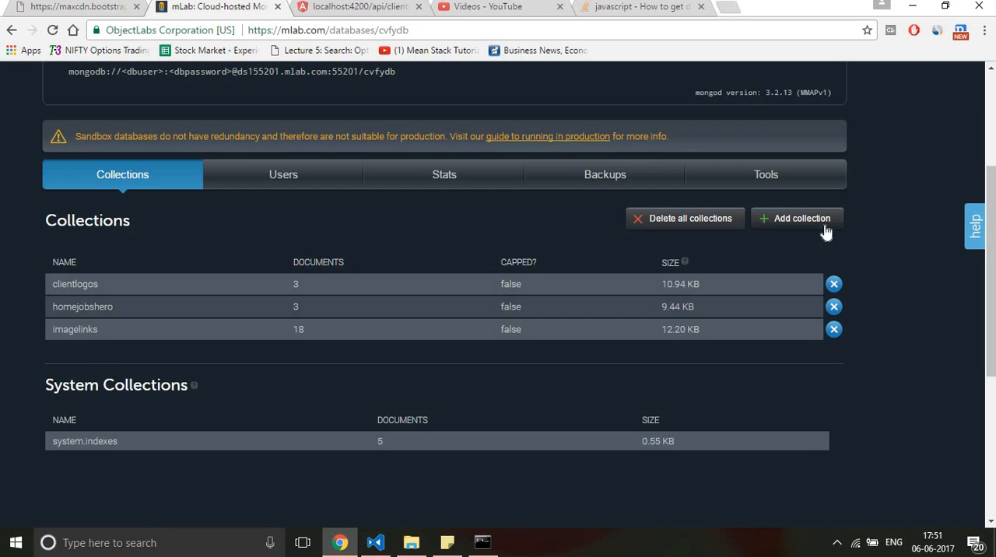
{"action": "left_click", "coordinate": [802, 218]}
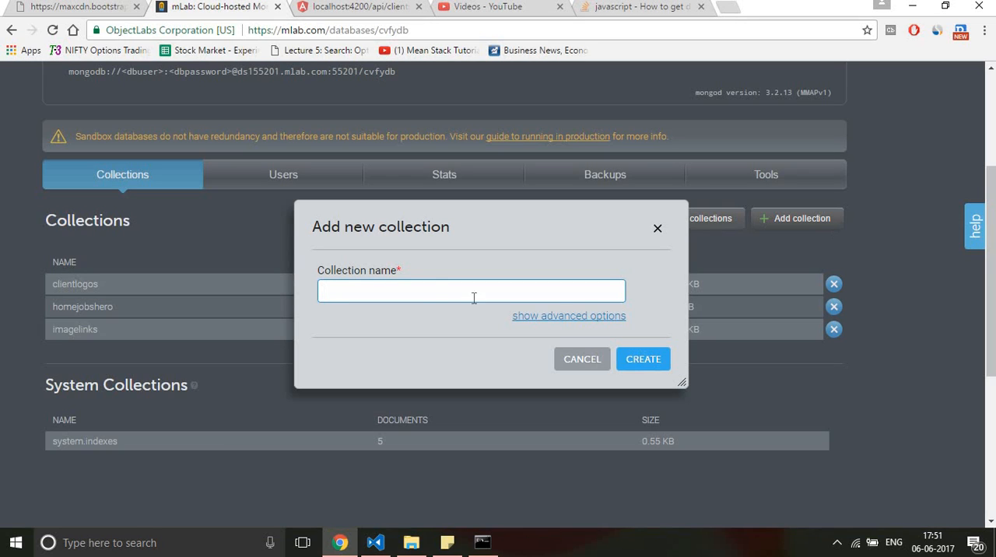
{"action": "left_click", "coordinate": [587, 367]}
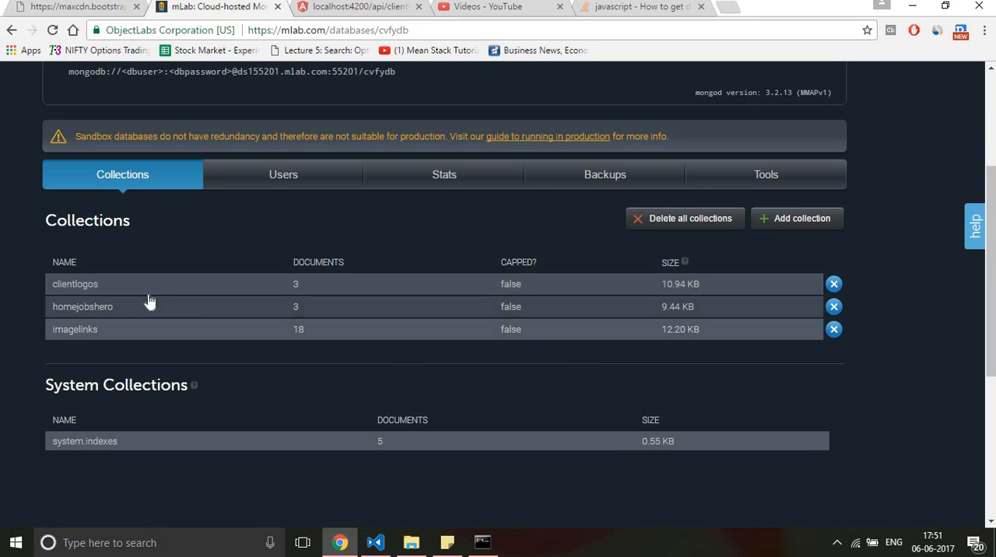
Step: View the users of cvfydb and open and close the new database user form without creating one
{"action": "left_click", "coordinate": [251, 183]}
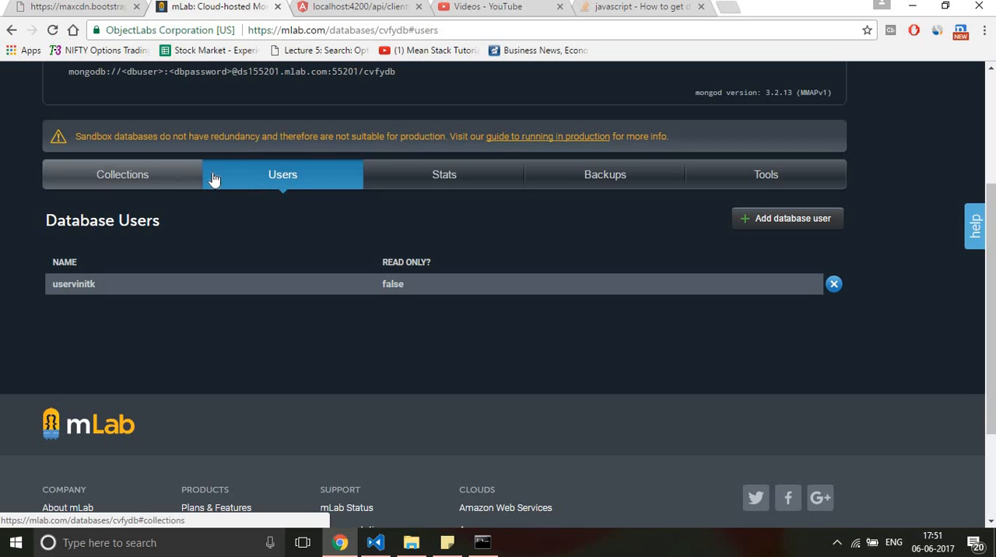
{"action": "left_click", "coordinate": [780, 222]}
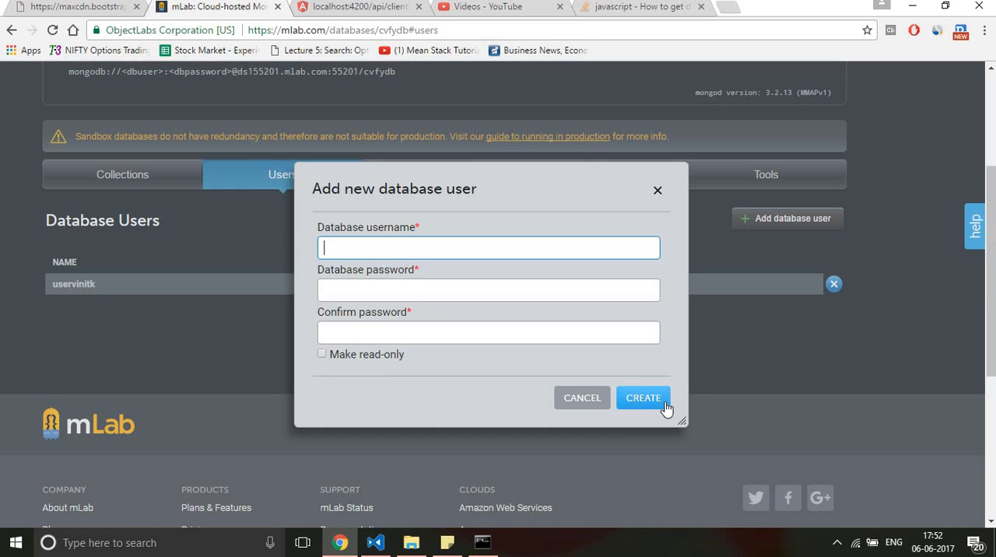
{"action": "left_click", "coordinate": [658, 192]}
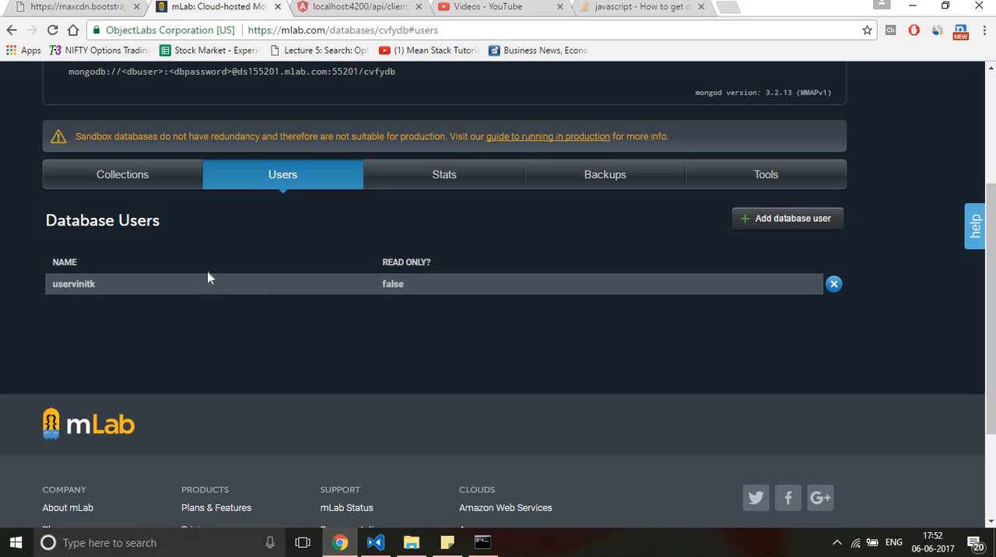
Step: Open the homejobshero collection of cvfydb and open its first document, the Google one, for editing
{"action": "left_click", "coordinate": [142, 176]}
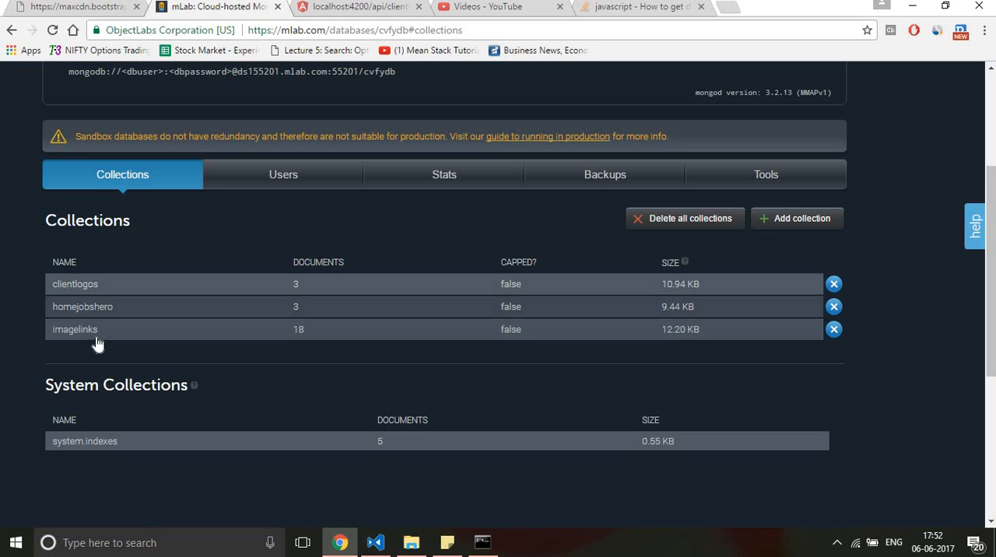
{"action": "left_click", "coordinate": [95, 312]}
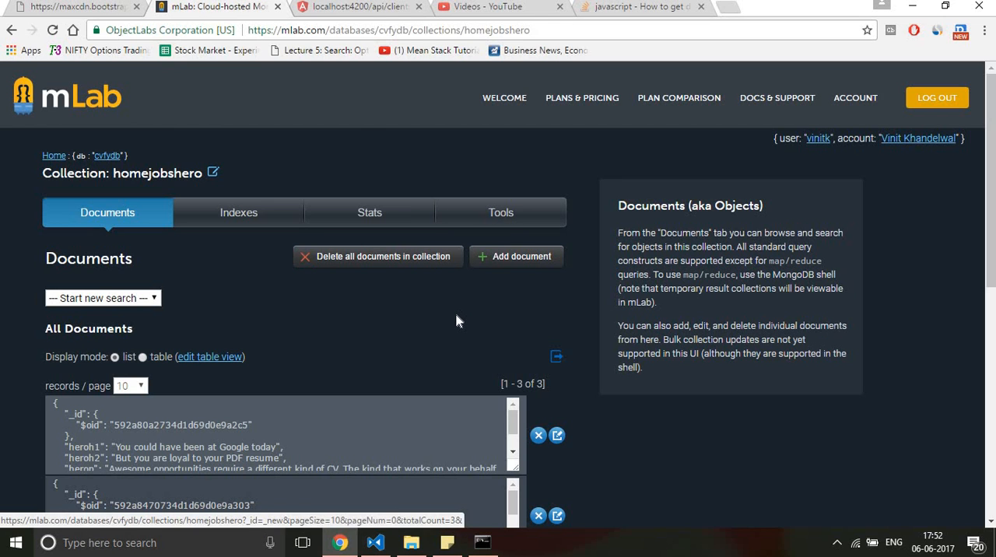
{"action": "scroll", "coordinate": [456, 315], "scroll_direction": "down", "scroll_amount": 1}
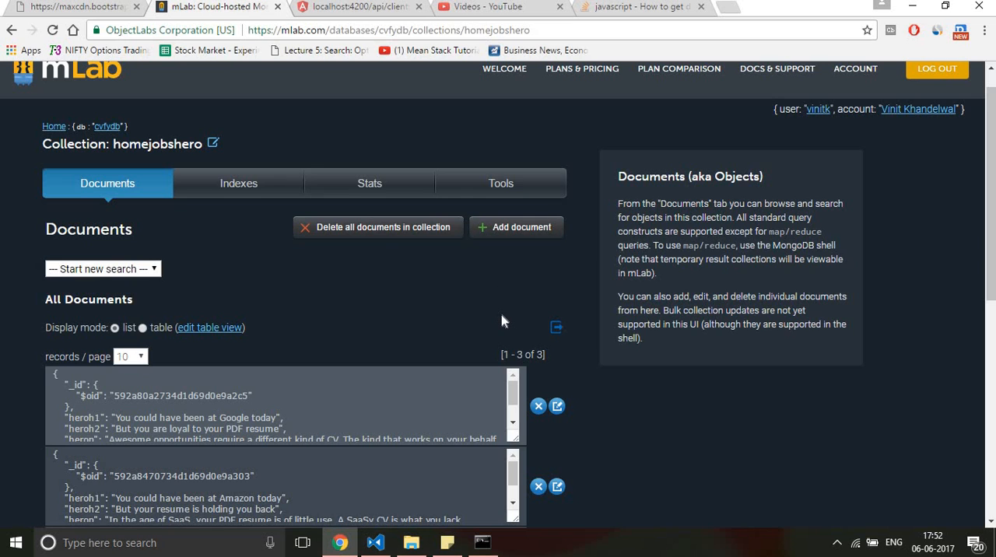
{"action": "scroll", "coordinate": [501, 315], "scroll_direction": "down", "scroll_amount": 1}
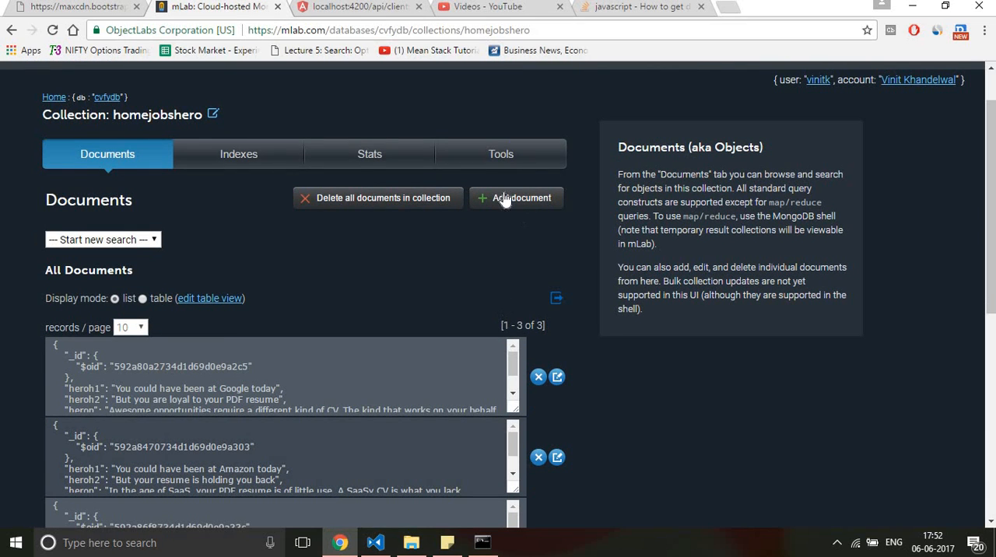
{"action": "scroll", "coordinate": [230, 388], "scroll_direction": "down", "scroll_amount": 3}
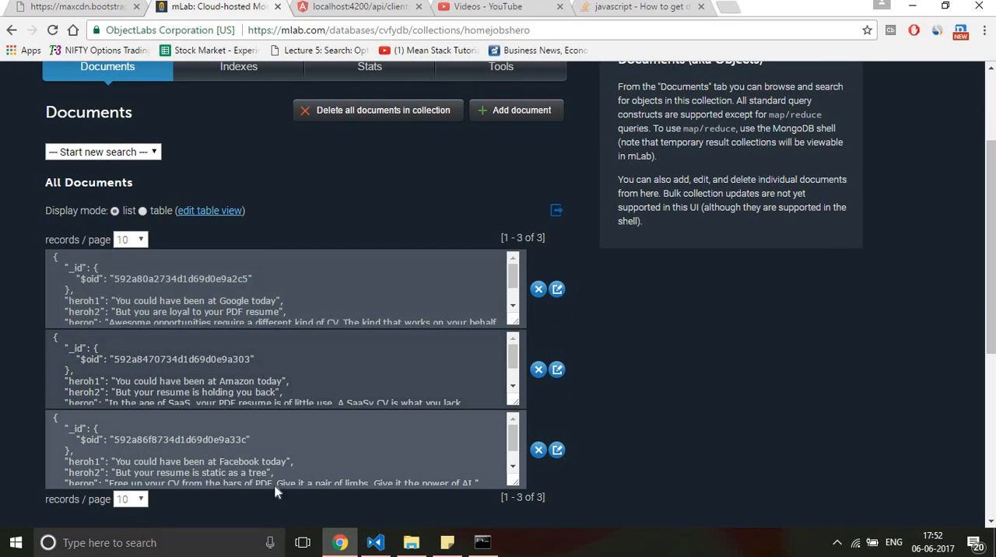
{"action": "left_click", "coordinate": [557, 294]}
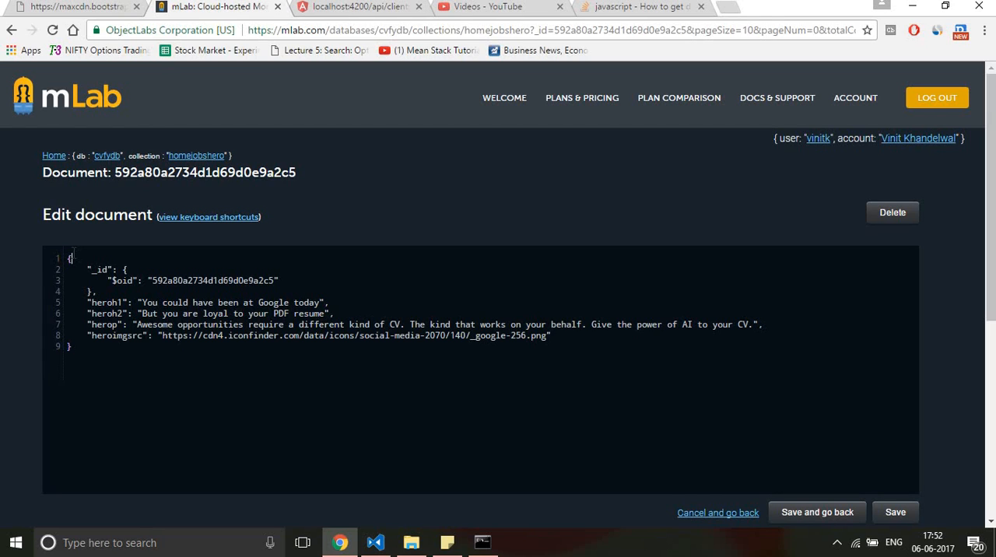
Step: Delete the "_id" block and the blank line it leaves from the Google document
{"action": "key", "text": "Down"}
{"action": "key", "text": "Right"}
{"action": "key", "text": "Right"}
{"action": "key", "text": "Right"}
{"action": "key", "text": "Right"}
{"action": "key", "text": "Left"}
{"action": "key", "text": "Right"}
{"action": "key", "text": "Right"}
{"action": "key", "text": "Left"}
{"action": "key", "text": "Right"}
{"action": "key", "text": "Right"}
{"action": "key", "text": "Left"}
{"action": "key", "text": "Left"}
{"action": "key", "text": "Left"}
{"action": "key", "text": "shift+Down"}
{"action": "key", "text": "shift+Down"}
{"action": "key", "text": "shift+Right"}
{"action": "key", "text": "shift+Right"}
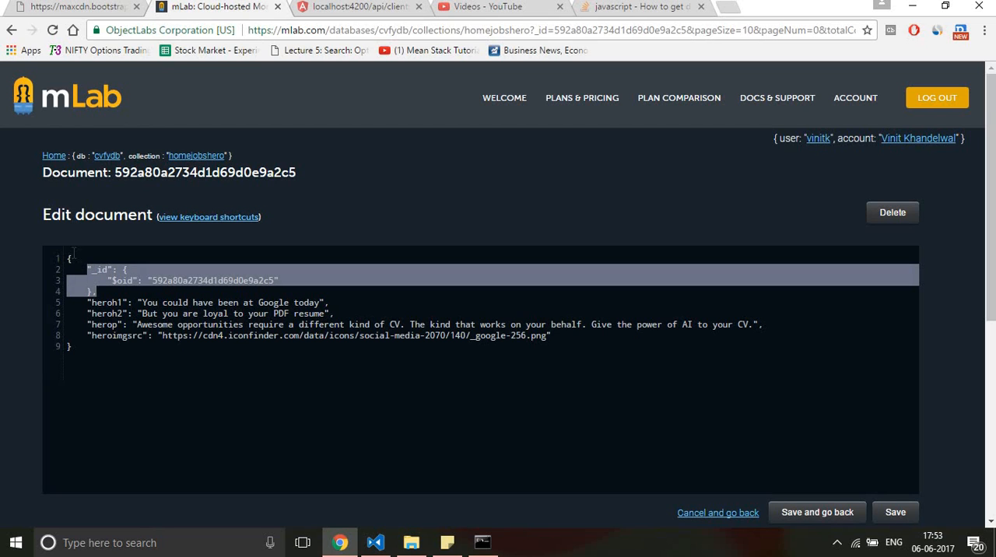
{"action": "key", "text": "Delete"}
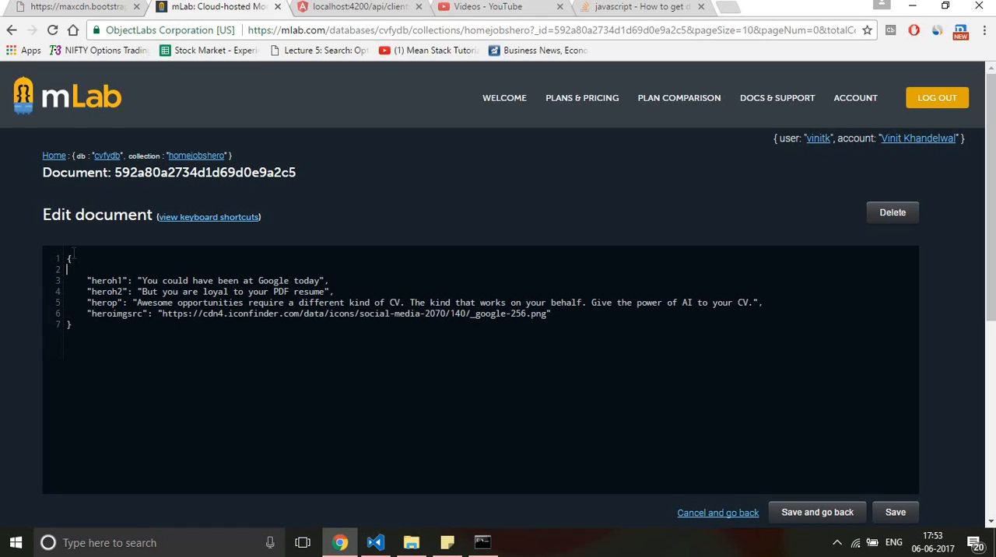
{"action": "key", "text": "BackSpace"}
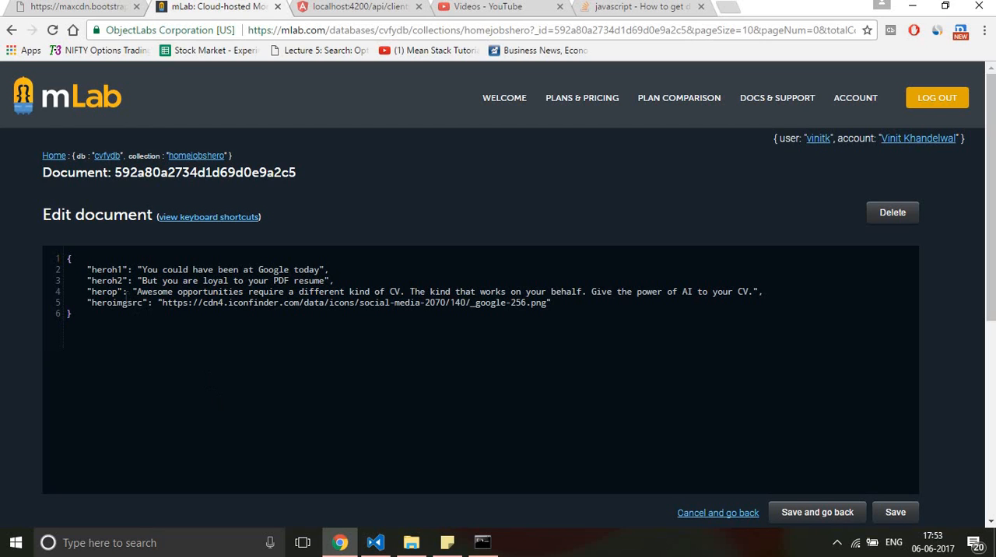
Step: Add an "obj" field holding an empty object on a new line after "heroimgsrc"
{"action": "double_click", "coordinate": [94, 269]}
{"action": "left_click", "coordinate": [570, 307]}
{"action": "key", "text": "Return"}
{"action": "type", "text": "\"obj\": {"}
{"action": "key", "text": "Return"}
{"action": "key", "text": "Return"}
{"action": "key", "text": "Down"}
Step: Replace the empty object value of "obj" with an empty array
{"action": "key", "text": "shift+Up"}
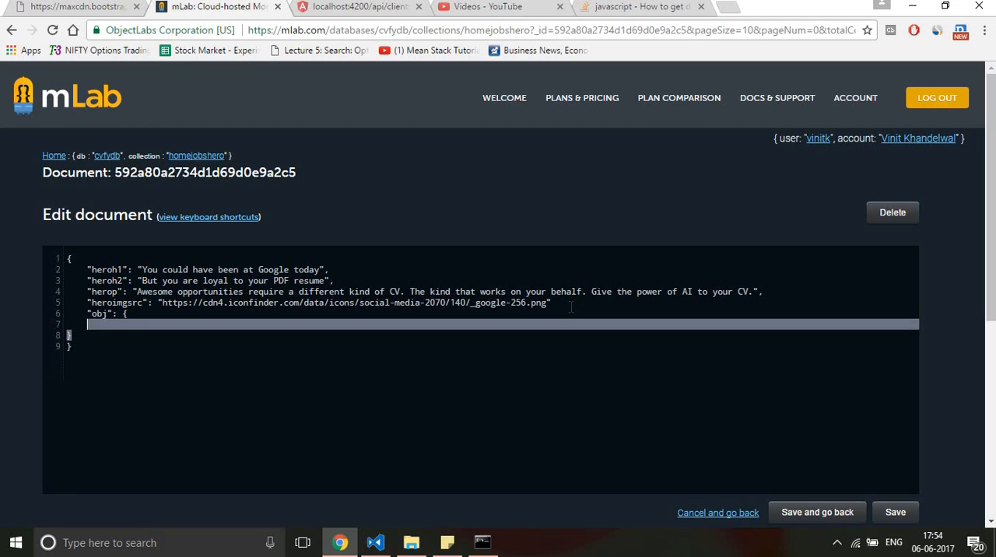
{"action": "key", "text": "shift+Left"}
{"action": "key", "text": "shift+Left"}
{"action": "key", "text": "shift+Left"}
{"action": "key", "text": "shift+Left"}
{"action": "key", "text": "shift+Left"}
{"action": "key", "text": "shift+Left"}
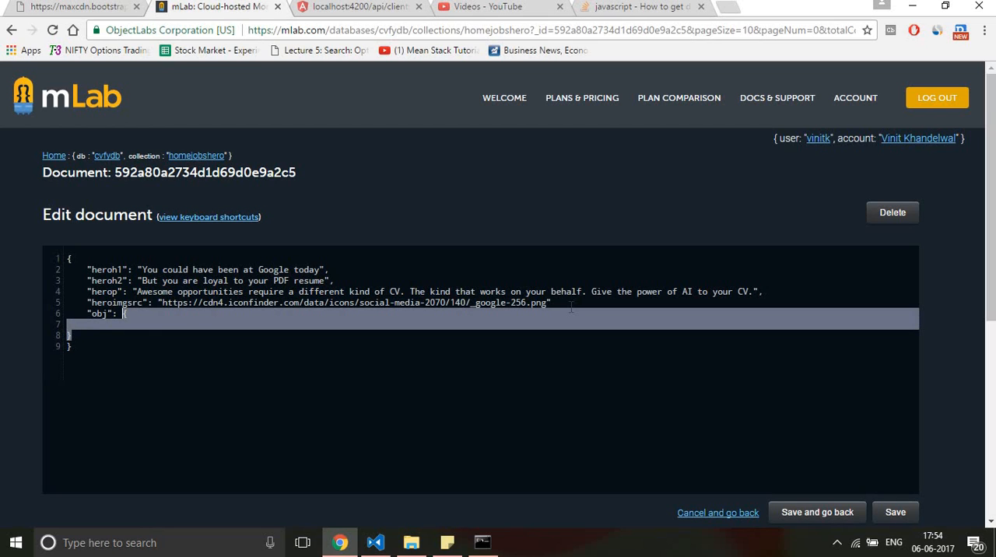
{"action": "key", "text": "BackSpace"}
{"action": "type", "text": "["}
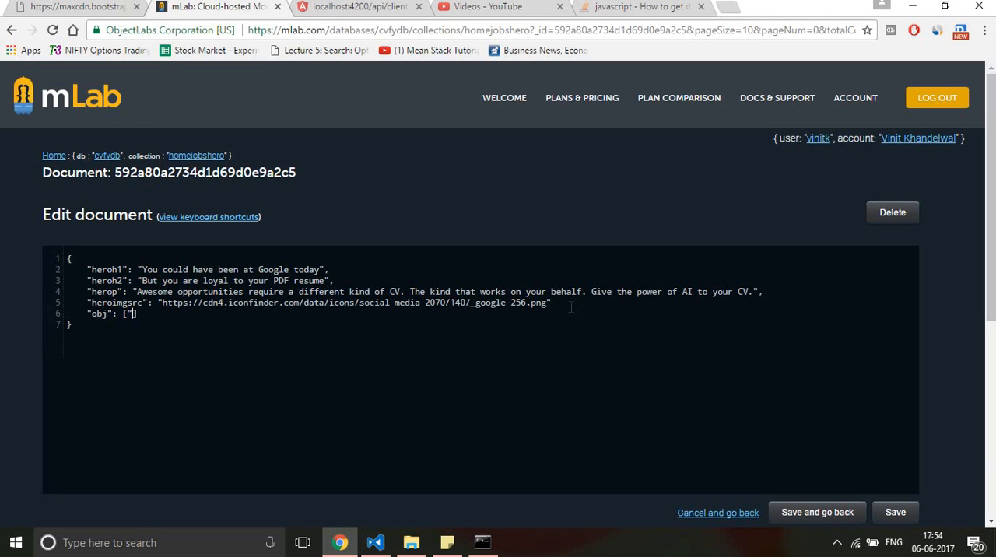
{"action": "type", "text": "1,2,3,"}
Step: Fill the "obj" array with the strings "ds", "scac" and "acasdv"
{"action": "key", "text": "BackSpace"}
{"action": "key", "text": "BackSpace"}
{"action": "key", "text": "BackSpace"}
{"action": "key", "text": "BackSpace"}
{"action": "key", "text": "BackSpace"}
{"action": "key", "text": "BackSpace"}
{"action": "type", "text": "\"ds\",\"scac\",\"acasdv\""}
Step: Delete the whole "obj" line from the document
{"action": "key", "text": "Down"}
{"action": "key", "text": "Up"}
{"action": "key", "text": "Left"}
{"action": "key", "text": "Left"}
{"action": "key", "text": "End"}
{"action": "left_click_drag", "start_coordinate": [235, 313], "coordinate": [96, 314]}
{"action": "left_click_drag", "start_coordinate": [98, 314], "coordinate": [87, 312]}
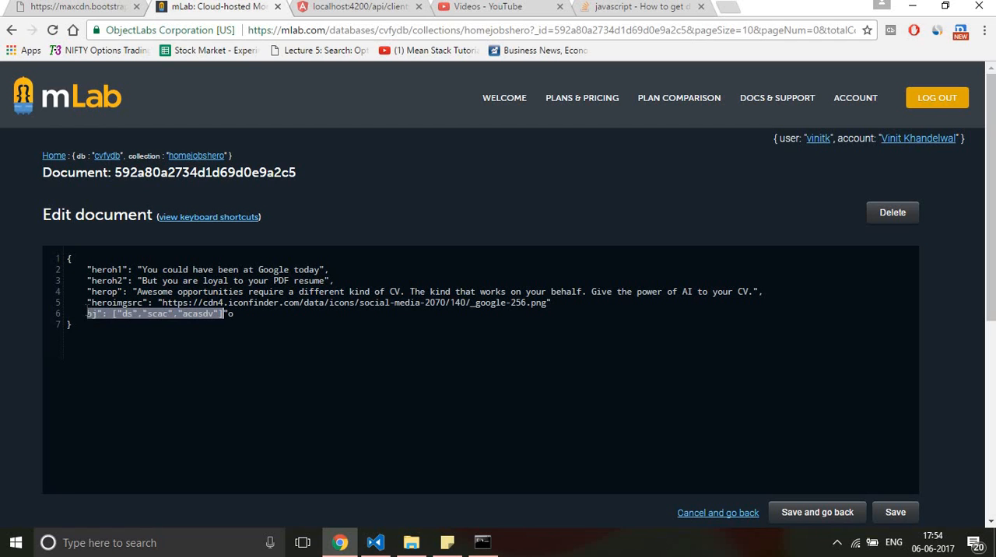
{"action": "key", "text": "Right"}
{"action": "key", "text": "Right"}
{"action": "key", "text": "Right"}
{"action": "key", "text": "shift+Left"}
{"action": "key", "text": "shift+Left"}
{"action": "key", "text": "shift+Left"}
{"action": "key", "text": "shift+Left"}
{"action": "key", "text": "shift+Left"}
{"action": "key", "text": "shift+Left"}
{"action": "key", "text": "shift+Left"}
{"action": "key", "text": "shift+Left"}
{"action": "key", "text": "shift+Left"}
{"action": "key", "text": "shift+Left"}
{"action": "key", "text": "shift+Left"}
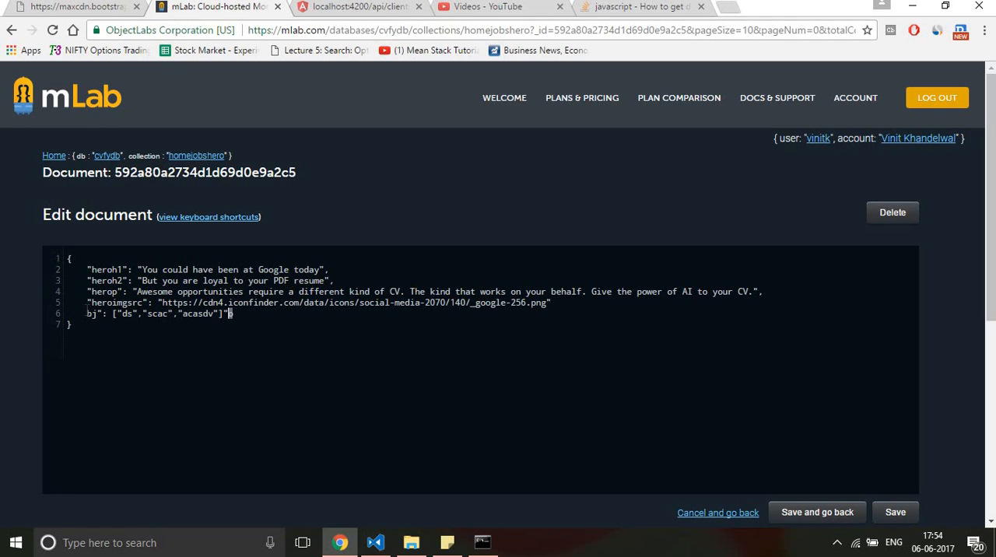
{"action": "key", "text": "shift+Left"}
{"action": "key", "text": "shift+Left"}
{"action": "key", "text": "shift+Left"}
{"action": "key", "text": "shift+Left"}
{"action": "key", "text": "shift+Left"}
{"action": "key", "text": "shift+Left"}
{"action": "key", "text": "shift+Left"}
{"action": "key", "text": "shift+Left"}
{"action": "key", "text": "shift+Left"}
{"action": "key", "text": "shift+Left"}
{"action": "key", "text": "shift+Left"}
{"action": "key", "text": "shift+Left"}
{"action": "key", "text": "shift+Left"}
{"action": "key", "text": "shift+Left"}
{"action": "key", "text": "shift+Left"}
{"action": "key", "text": "shift+Left"}
{"action": "key", "text": "shift+Left"}
{"action": "key", "text": "shift+Left"}
{"action": "key", "text": "BackSpace"}
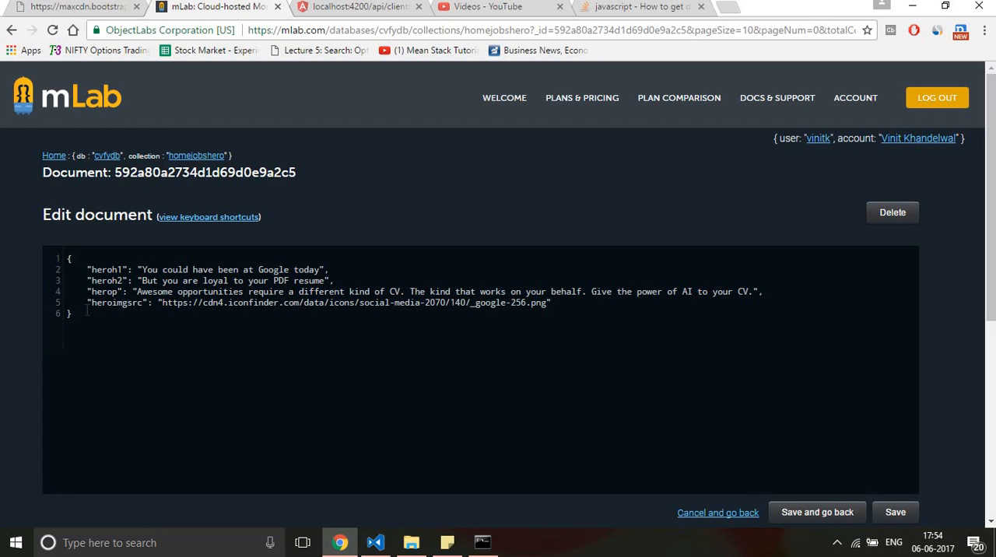
Step: Undo all edits to the Google document back to its original content, including the "_id" block
{"action": "key", "text": "ctrl+z"}
{"action": "key", "text": "ctrl+z"}
{"action": "key", "text": "ctrl+z"}
{"action": "key", "text": "ctrl+z"}
{"action": "key", "text": "ctrl+z"}
{"action": "key", "text": "ctrl+z"}
{"action": "key", "text": "ctrl+z"}
{"action": "key", "text": "ctrl+z"}
{"action": "key", "text": "ctrl+z"}
{"action": "key", "text": "ctrl+z"}
{"action": "key", "text": "ctrl+z"}
{"action": "key", "text": "ctrl+z"}
{"action": "key", "text": "ctrl+z"}
{"action": "key", "text": "ctrl+z"}
{"action": "key", "text": "ctrl+z"}
{"action": "key", "text": "ctrl+z"}
{"action": "key", "text": "ctrl+z"}
{"action": "key", "text": "ctrl+z"}
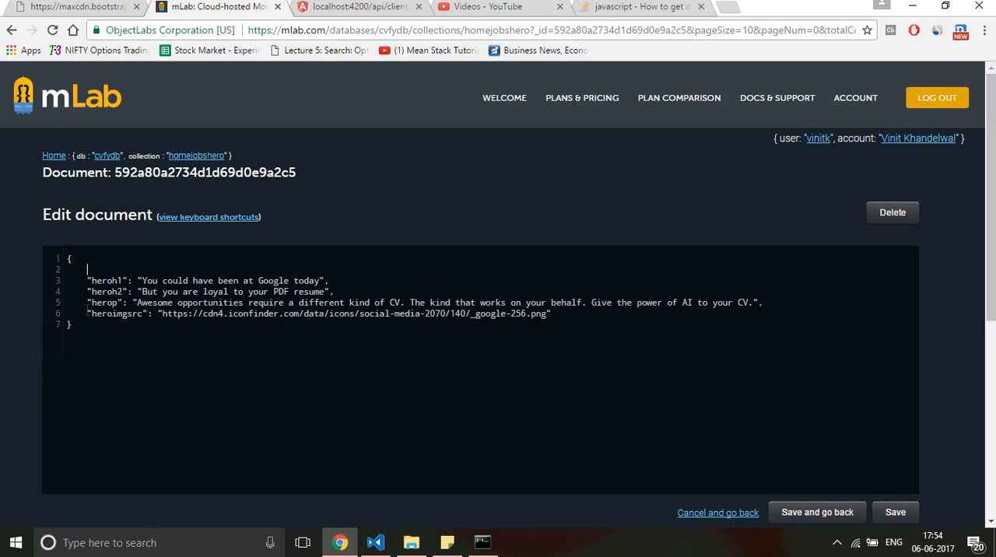
{"action": "left_click", "coordinate": [103, 270]}
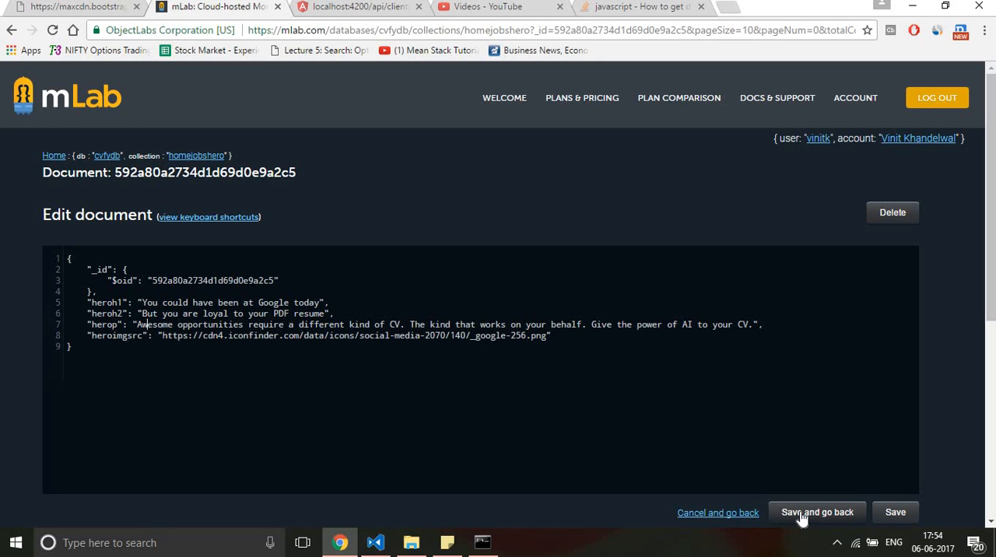
Step: Leave the Google document without saving and look through the list of documents in the homejobshero collection
{"action": "left_click", "coordinate": [739, 520]}
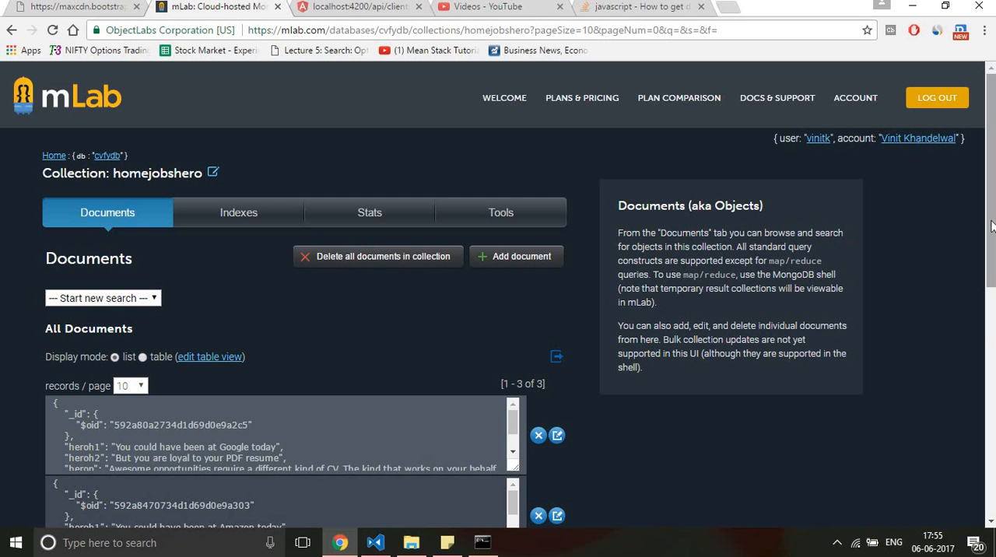
{"action": "scroll", "coordinate": [990, 233], "scroll_direction": "down", "scroll_amount": 3}
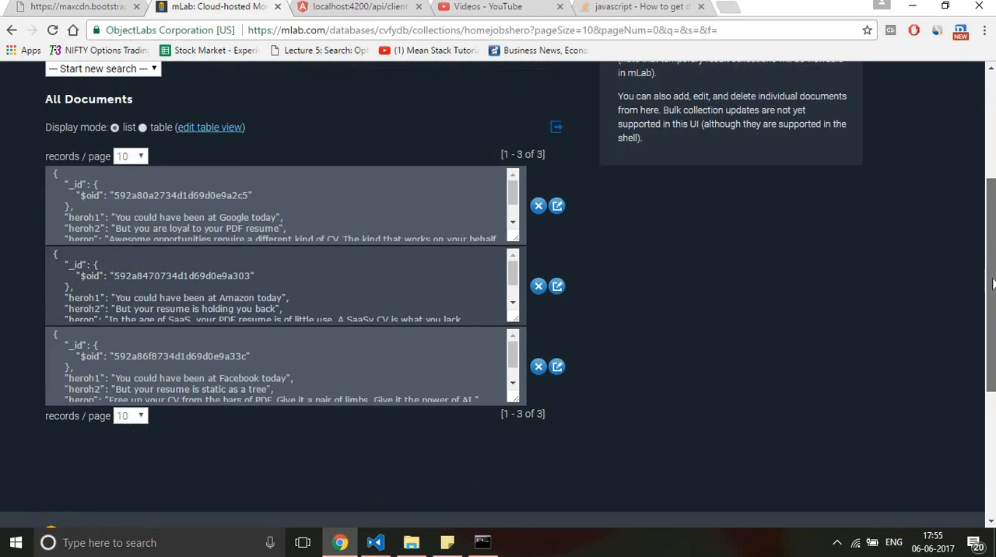
{"action": "scroll", "coordinate": [992, 288], "scroll_direction": "up", "scroll_amount": 2}
{"action": "scroll", "coordinate": [991, 299], "scroll_direction": "down", "scroll_amount": 1}
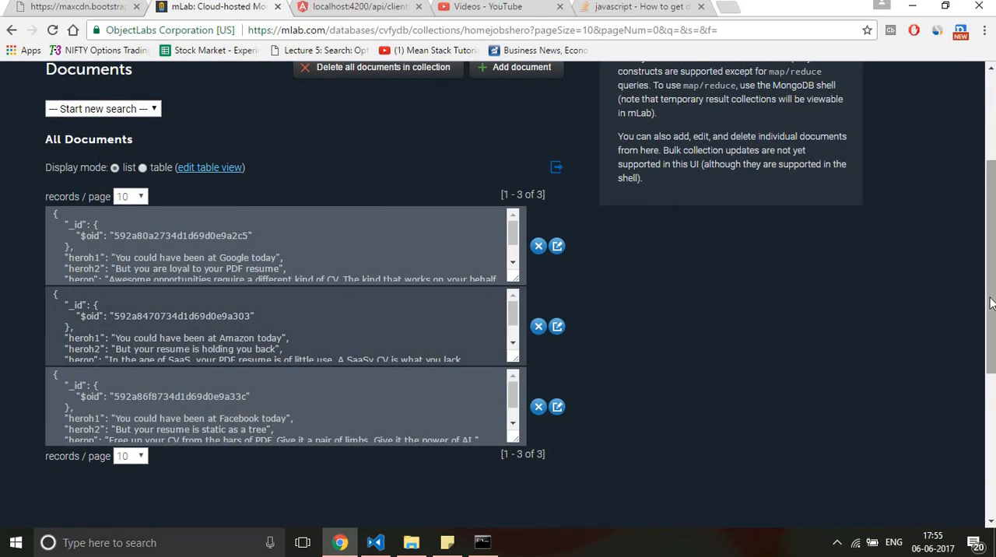
{"action": "scroll", "coordinate": [991, 303], "scroll_direction": "up", "scroll_amount": 1}
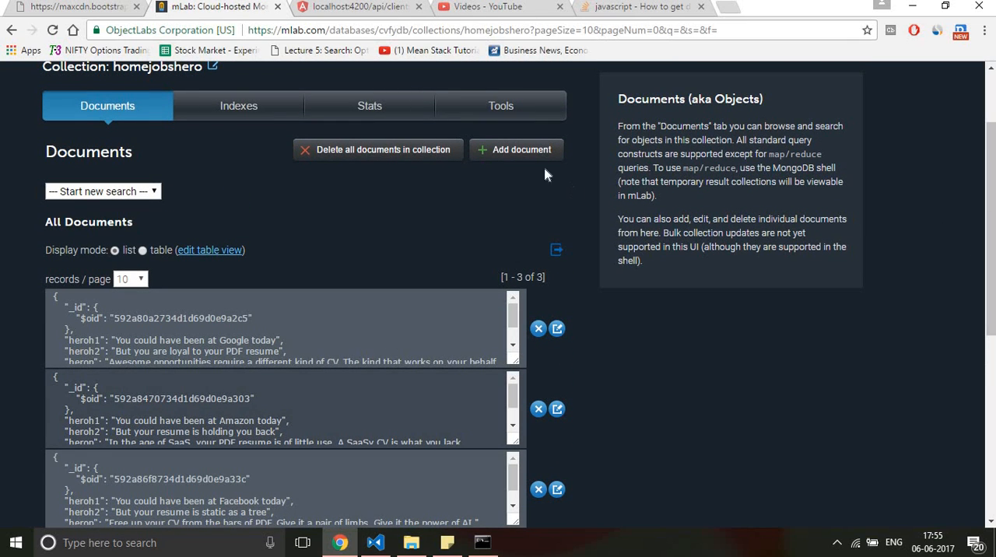
{"action": "scroll", "coordinate": [982, 187], "scroll_direction": "up", "scroll_amount": 2}
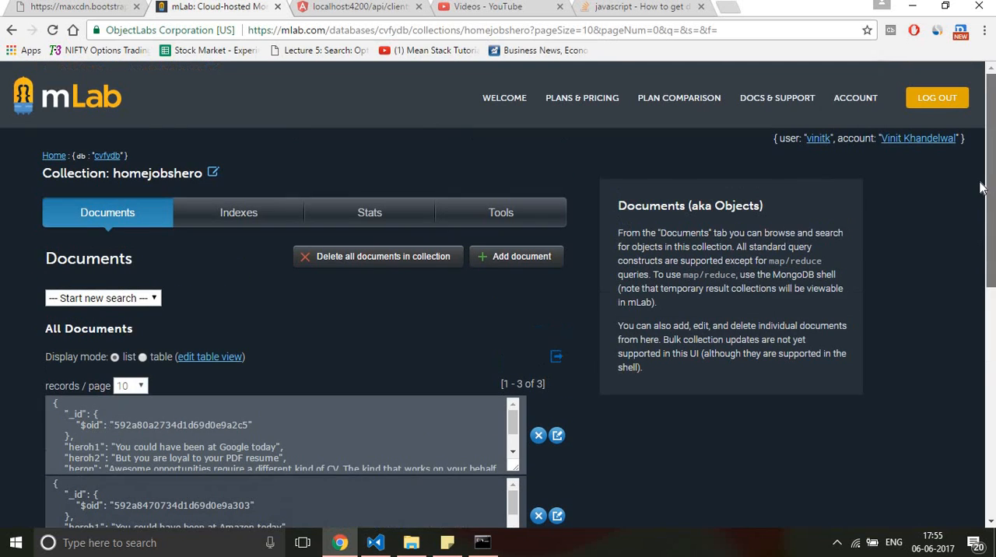
Step: Return to the deployments overview, open the cvfydb database and select its standard MongoDB driver connection URI
{"action": "left_click", "coordinate": [71, 96]}
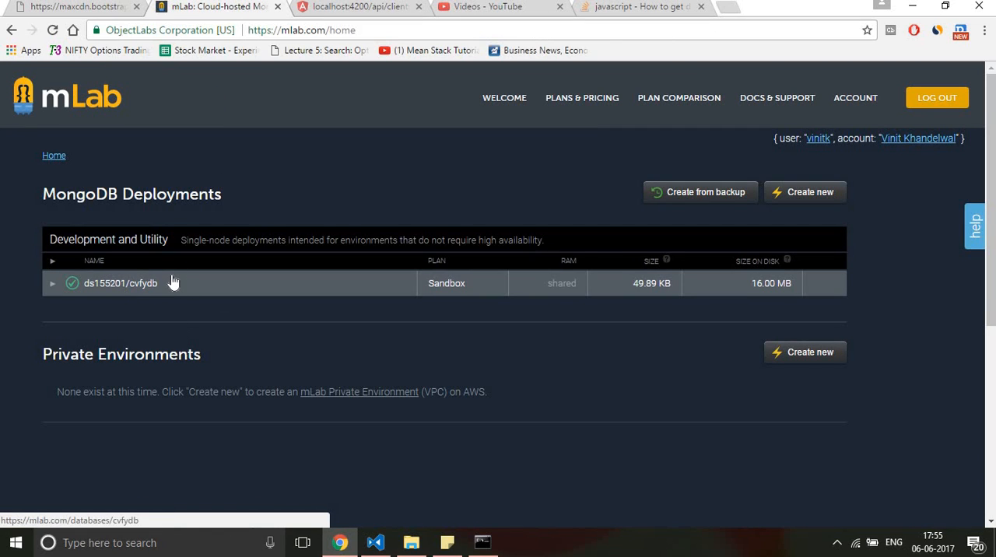
{"action": "left_click", "coordinate": [140, 284]}
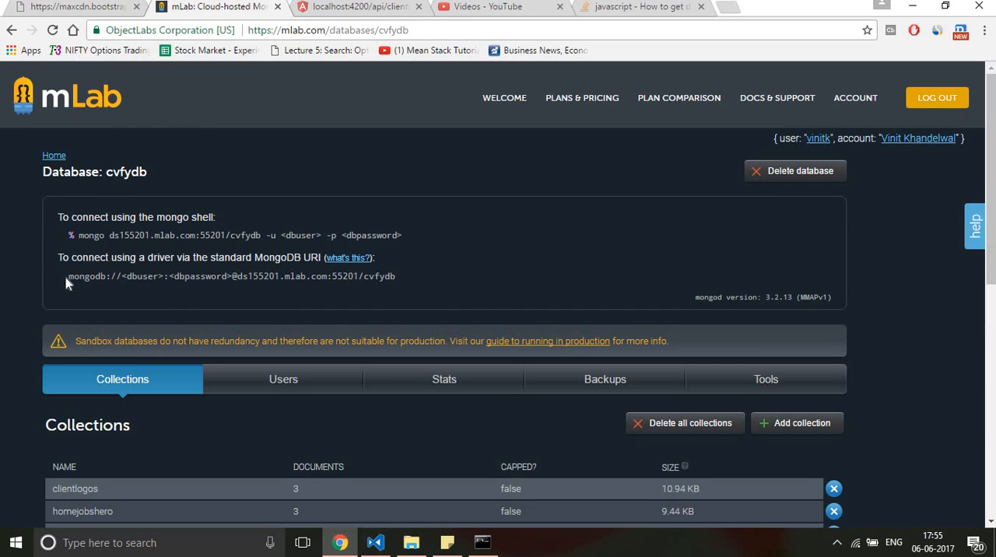
{"action": "triple_click", "coordinate": [363, 278]}
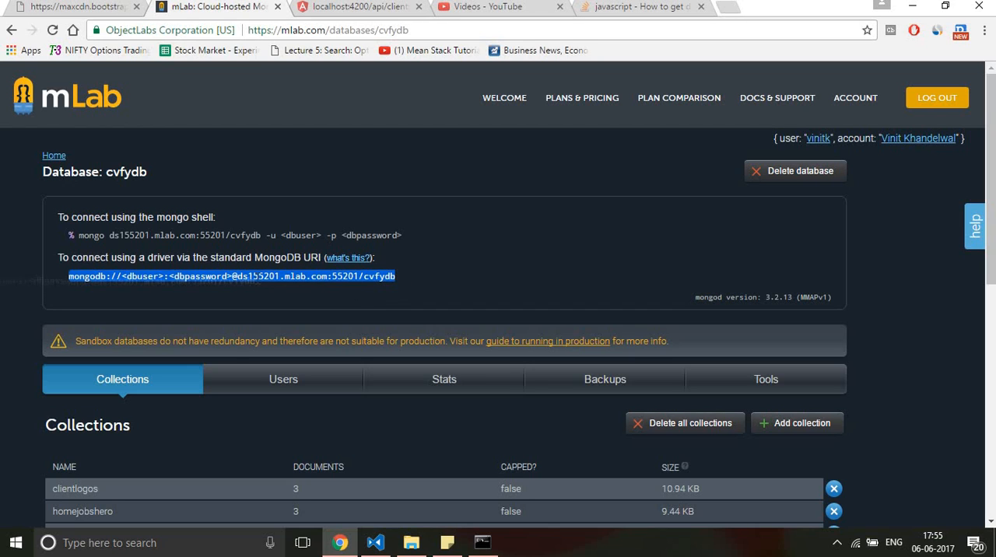